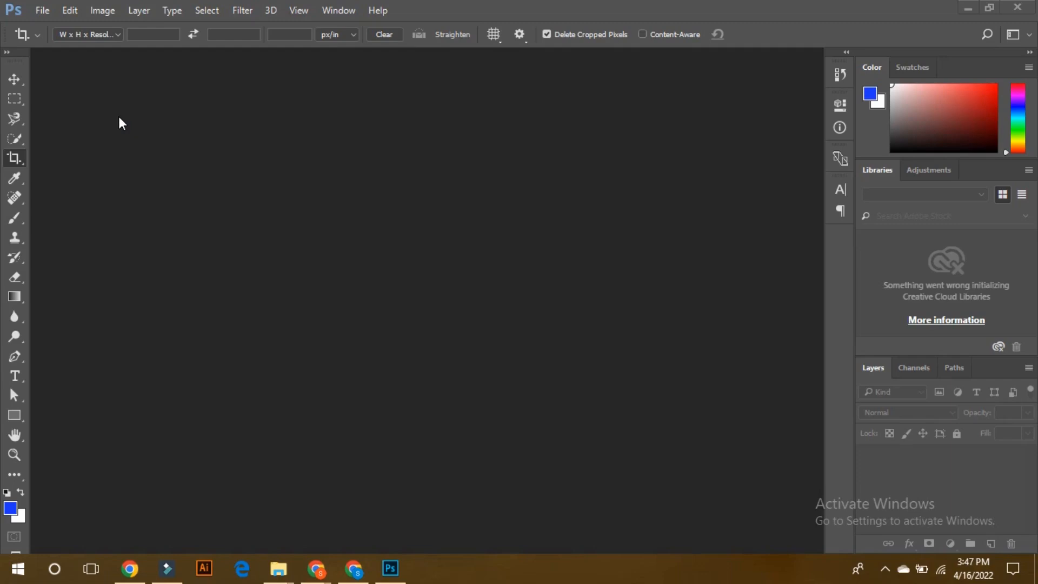
- Create a new 1000 x 1000 pixel RGB document at 72 ppi with a white background and switch to the Move tool
left_click(42, 10)
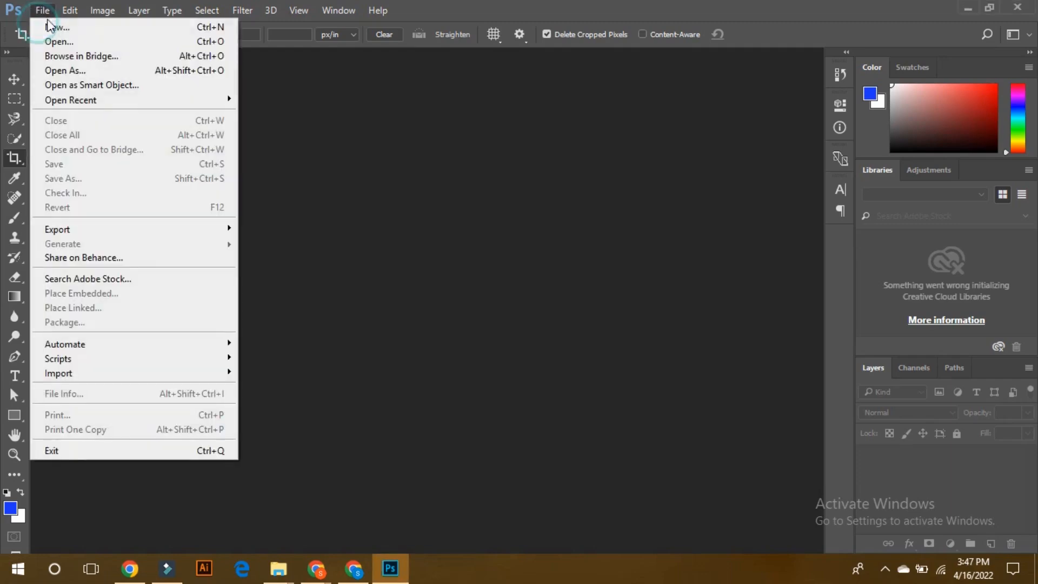
left_click(72, 30)
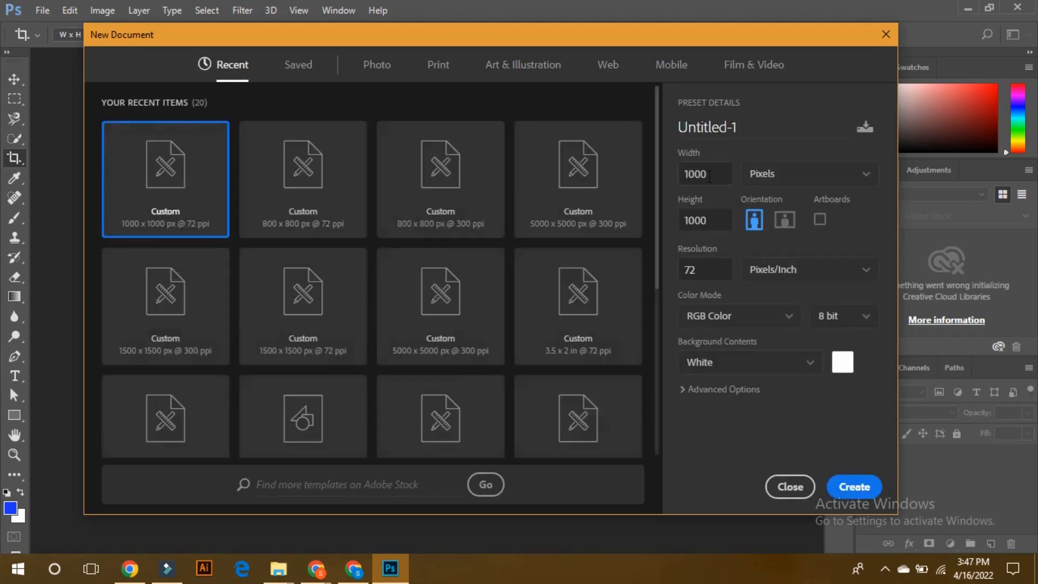
left_click(846, 488)
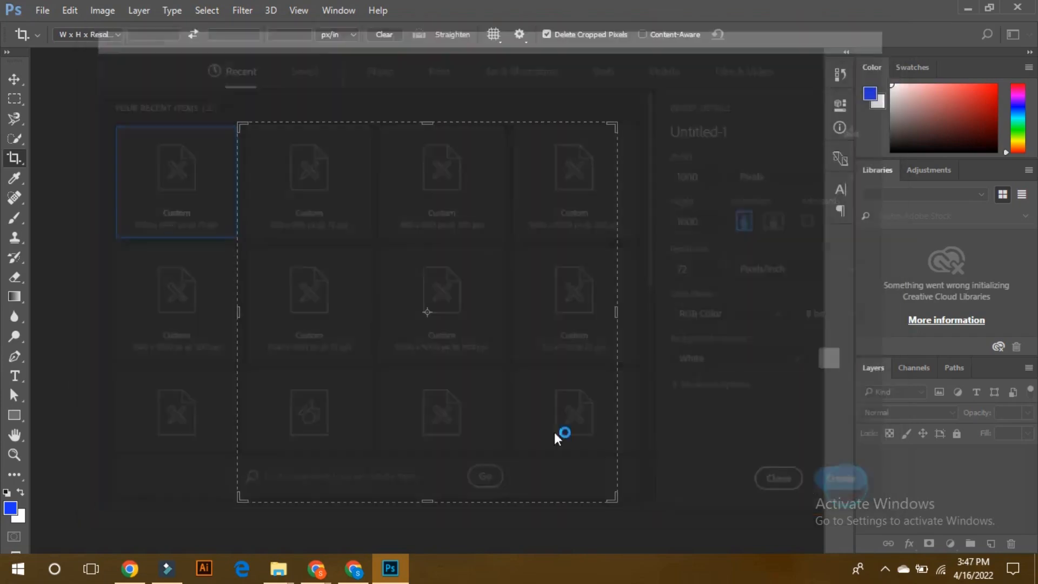
left_click(14, 80)
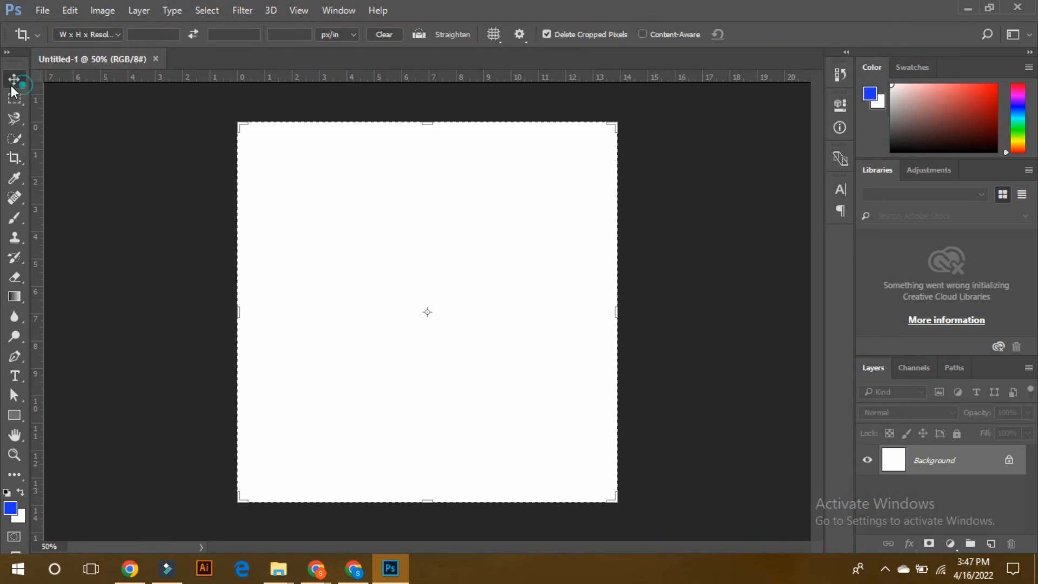
left_click(83, 127)
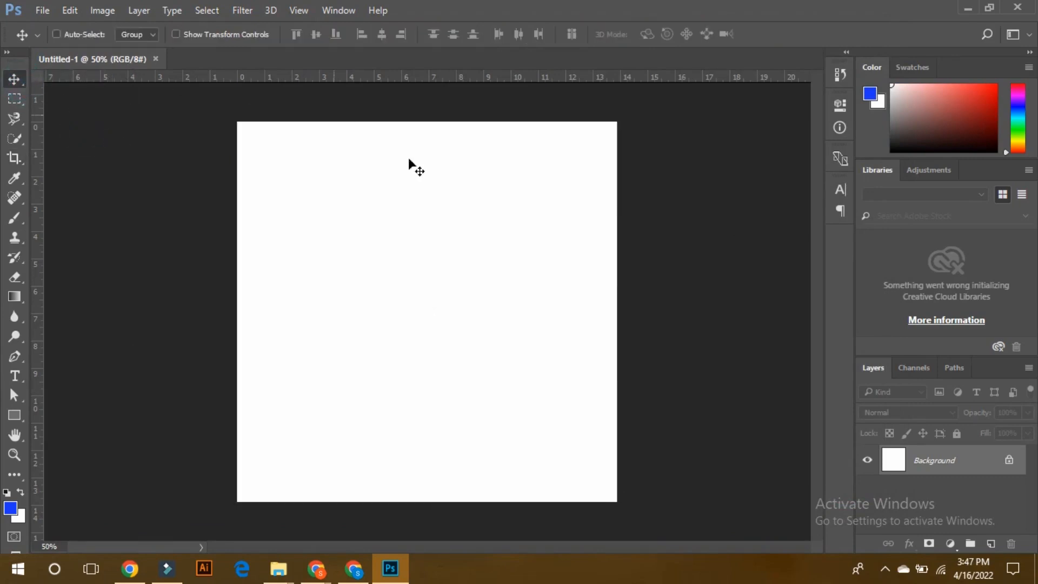
- Add a new layer above the background and paint the whole canvas blue with the Brush tool
left_click(990, 544)
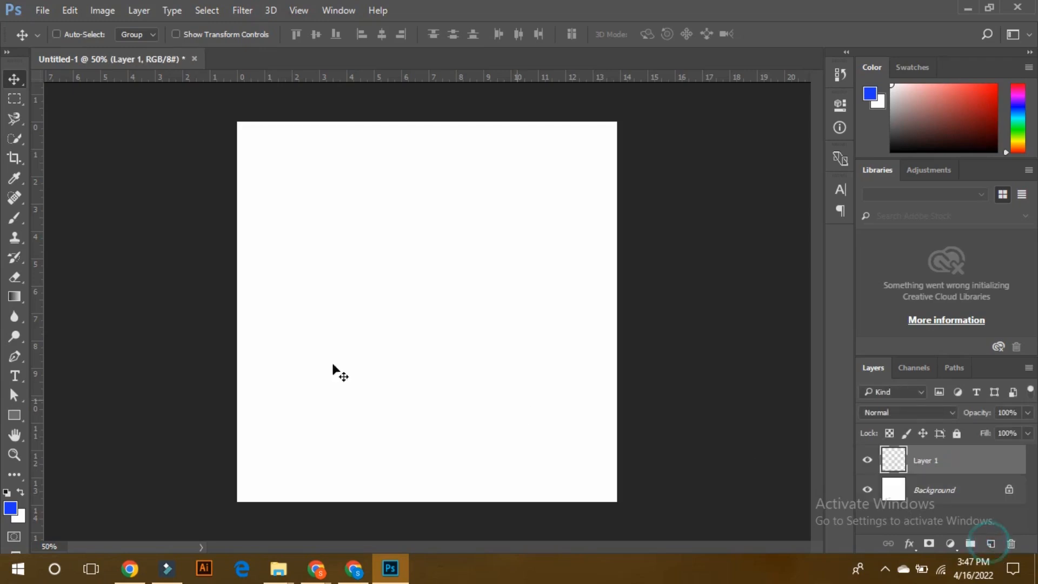
left_click(15, 218)
mouse_move(270, 144)
left_mouse_down()
mouse_move(242, 133)
mouse_move(560, 146)
mouse_move(306, 186)
mouse_move(692, 165)
mouse_move(411, 175)
mouse_move(218, 253)
mouse_move(497, 302)
mouse_move(268, 381)
mouse_move(366, 359)
mouse_move(201, 341)
mouse_move(326, 289)
mouse_move(299, 427)
mouse_move(152, 536)
mouse_move(258, 508)
mouse_move(570, 487)
mouse_move(512, 485)
mouse_move(632, 415)
mouse_move(616, 382)
mouse_move(530, 431)
mouse_move(567, 383)
mouse_move(294, 430)
mouse_move(411, 454)
mouse_move(554, 435)
left_mouse_up()
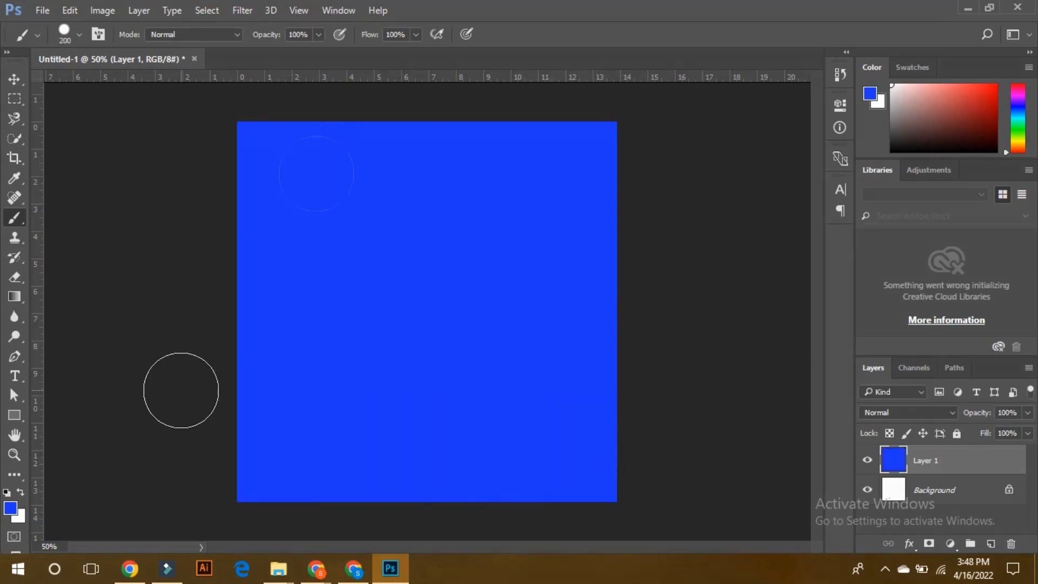
- Draw three successive rectangular marquee selections, each replacing the previous one, ending with a square in the lower middle of the canvas
left_click(16, 99)
left_click_drag(300, 181, 389, 275)
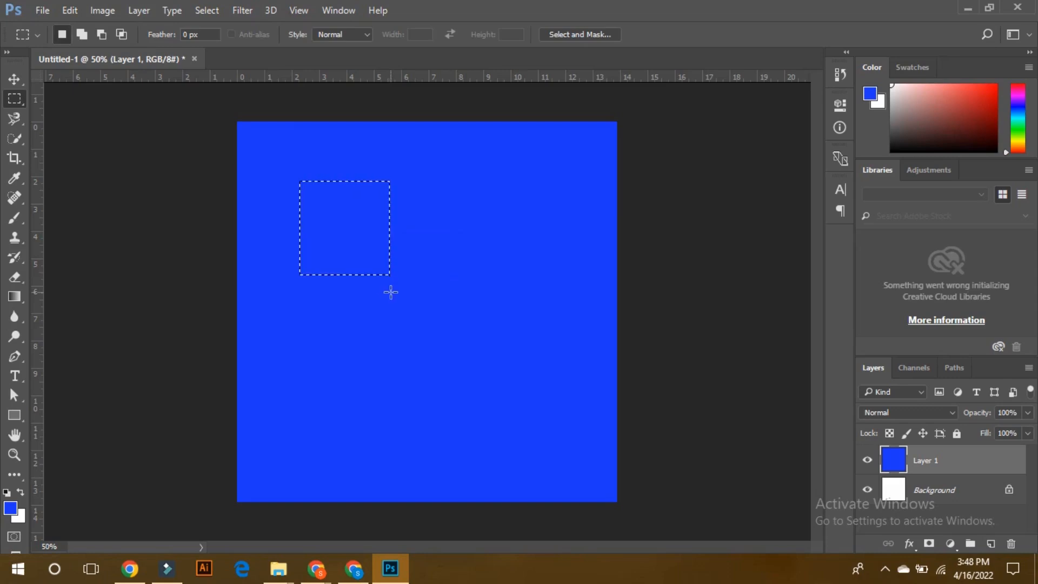
left_click_drag(435, 236, 539, 346)
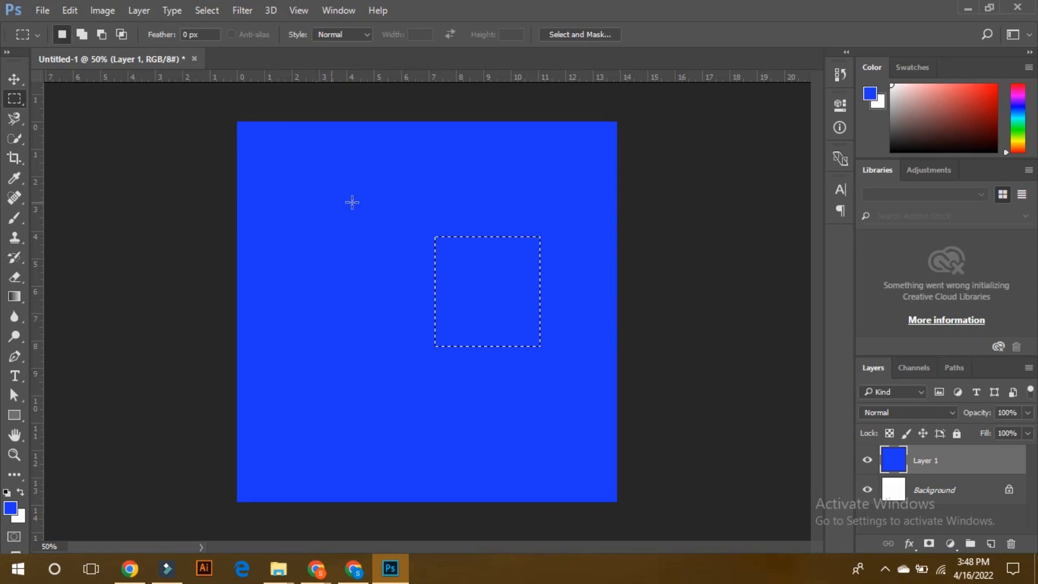
left_click_drag(329, 330, 437, 436)
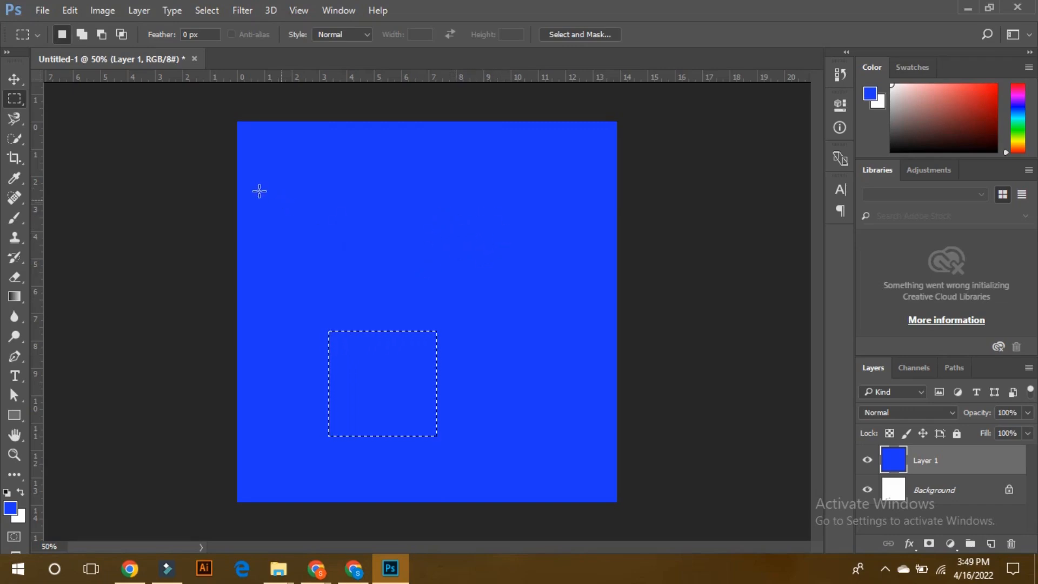
- Set the marquee to add to the selection and add squares at the canvas's upper left, upper right and lower right
left_click(80, 33)
left_click_drag(268, 164, 372, 265)
left_click_drag(436, 170, 543, 281)
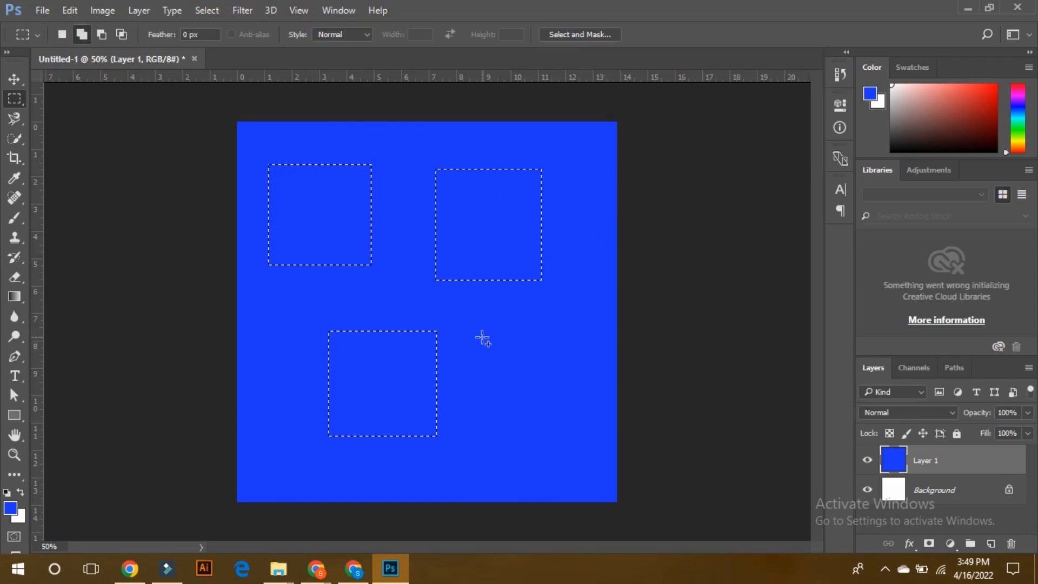
left_click_drag(481, 334, 582, 451)
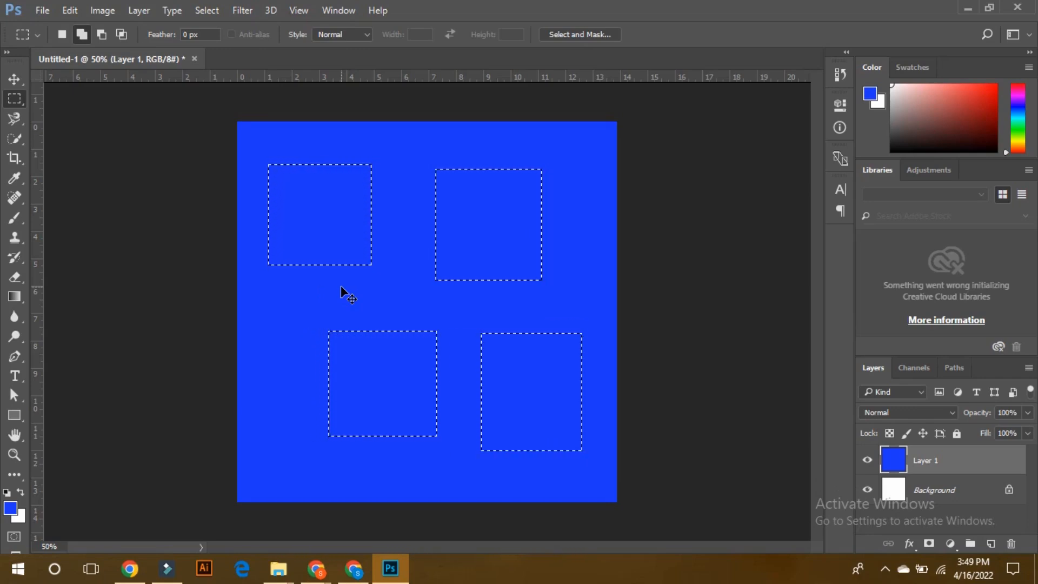
- Copy the four selected squares to a new layer and, with Layer 1 hidden, move them slightly down
key("ctrl+j")
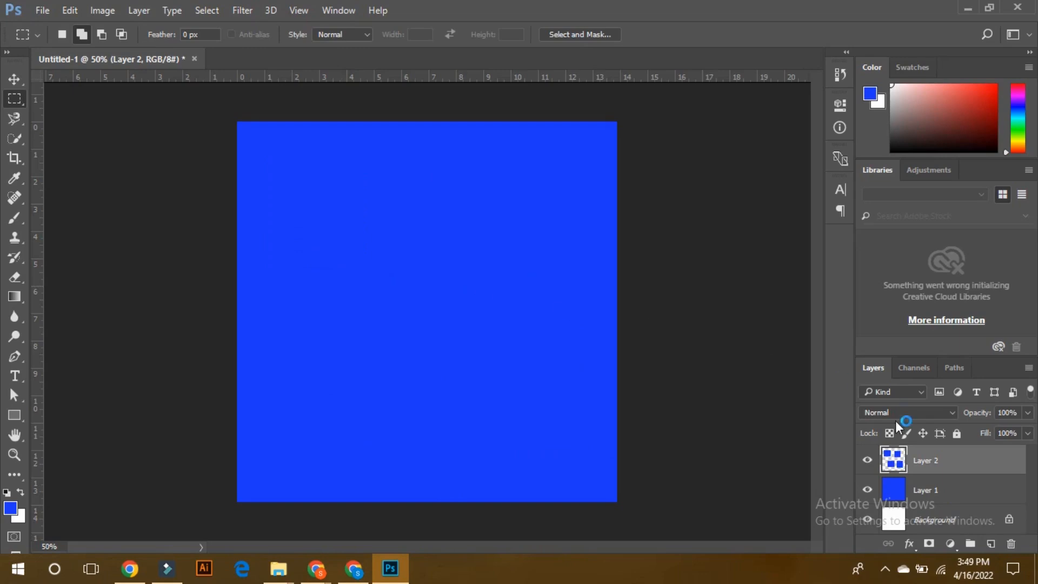
left_click(867, 490)
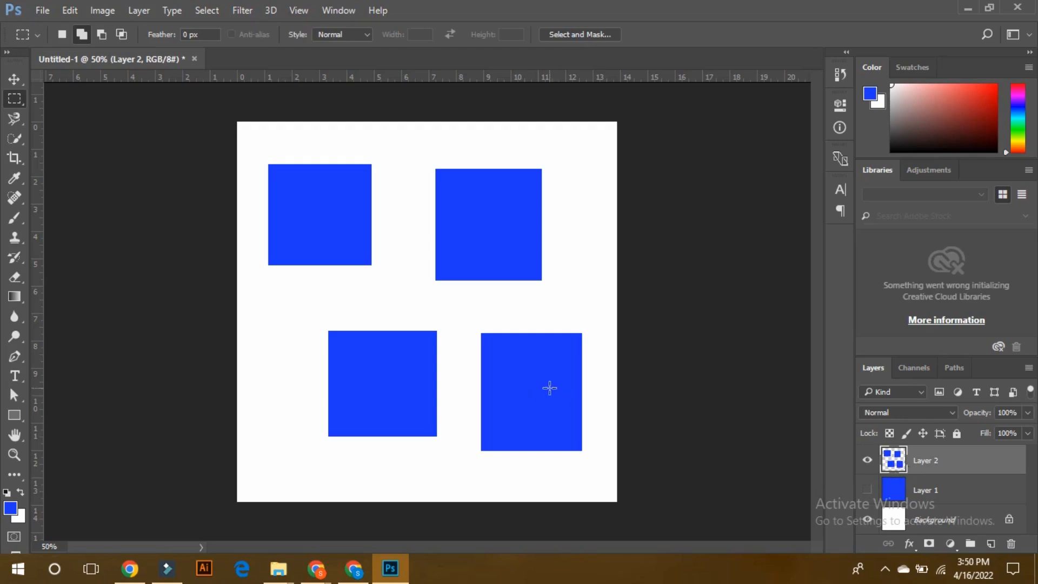
left_click(14, 80)
mouse_move(316, 213)
left_mouse_down()
mouse_move(326, 211)
mouse_move(314, 220)
mouse_move(325, 222)
mouse_move(300, 229)
mouse_move(314, 220)
mouse_move(311, 228)
left_mouse_up()
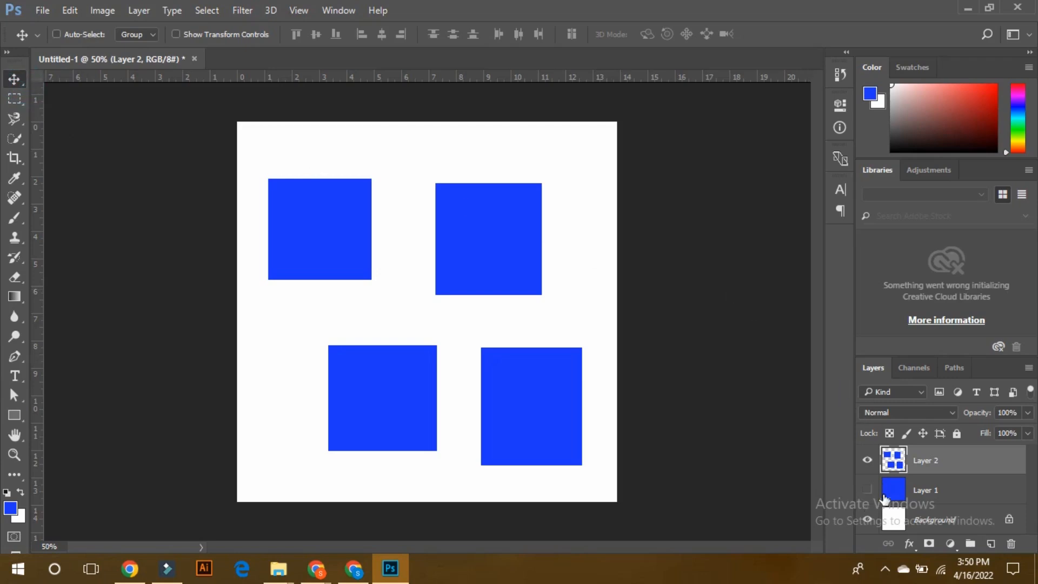
- Toggle Layer 1's visibility repeatedly to compare the full blue fill with the four copied squares
left_click(867, 491)
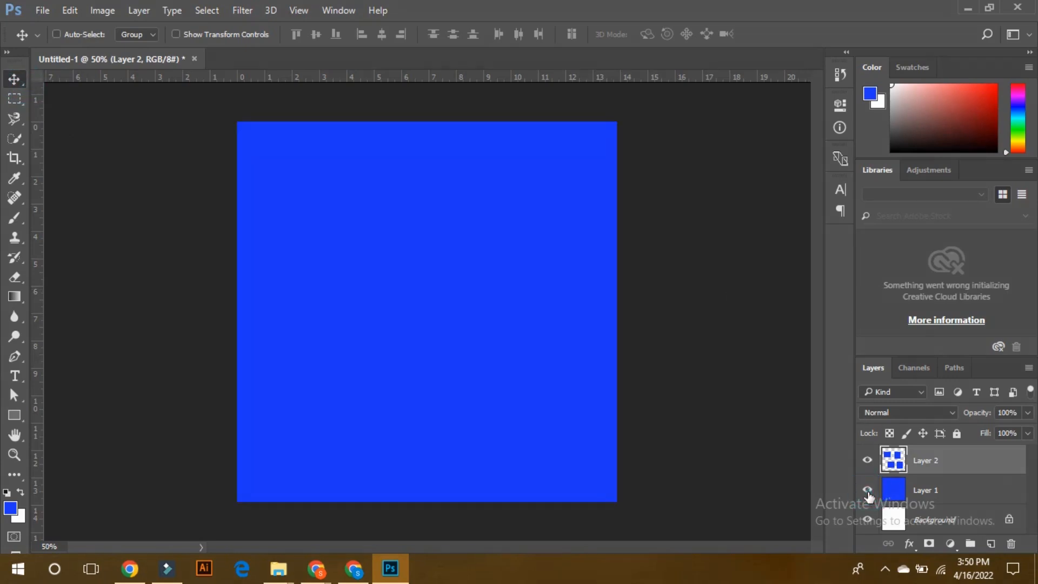
left_click(868, 489)
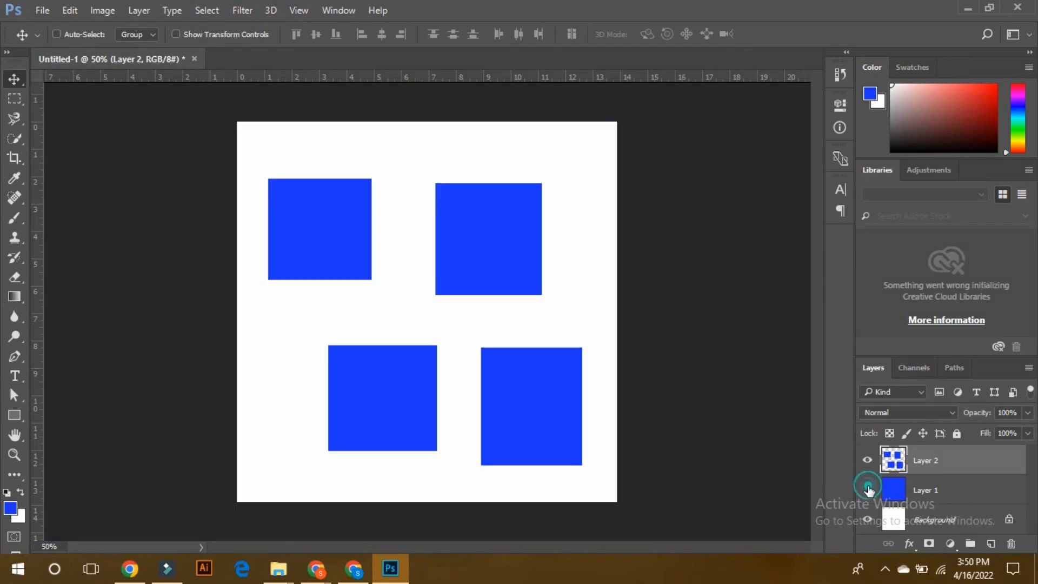
left_click(868, 489)
left_click(868, 490)
left_click(867, 491)
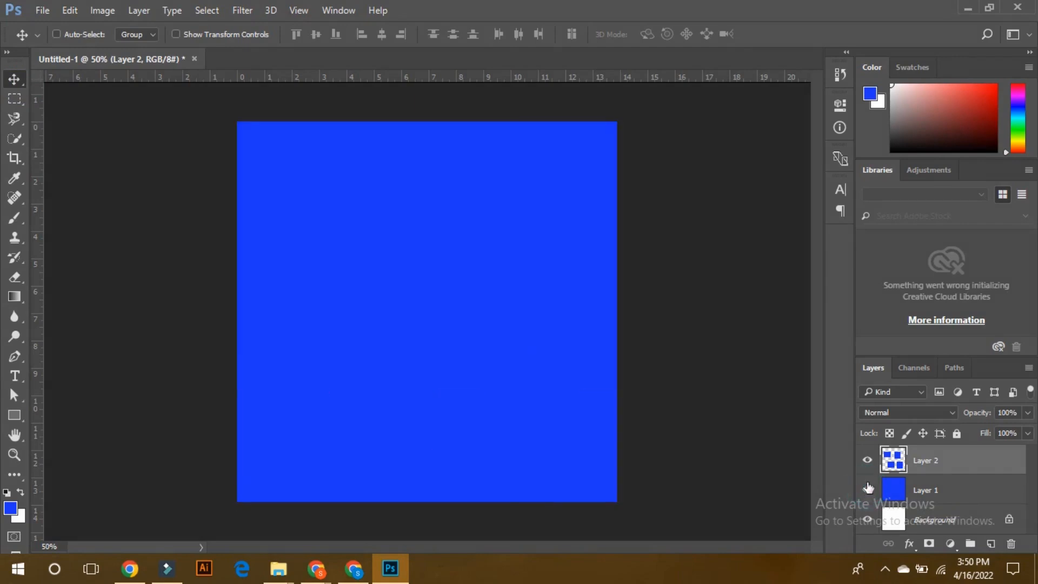
left_click(867, 490)
left_click(866, 490)
left_click(867, 490)
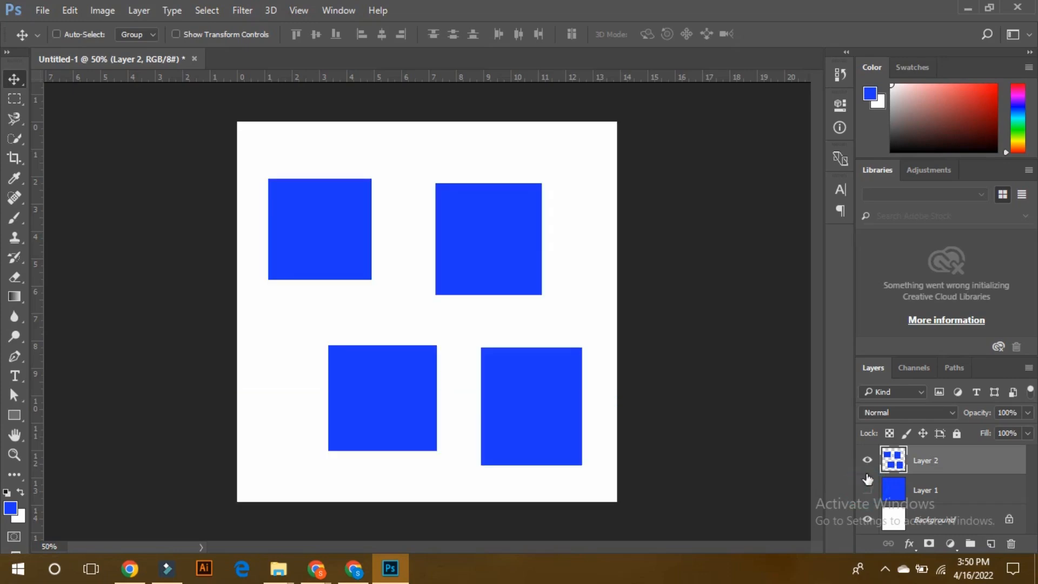
- Toggle Layer 2's visibility off and on to check the squares, then make Layer 1 visible again
left_click(868, 460)
left_click(868, 461)
left_click(870, 462)
left_click(869, 463)
left_click(867, 491)
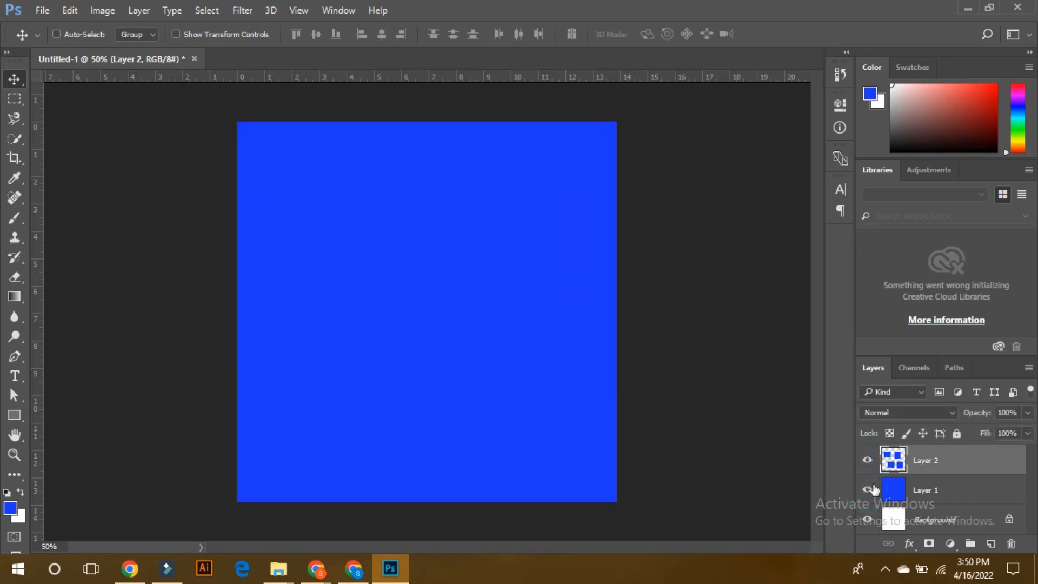